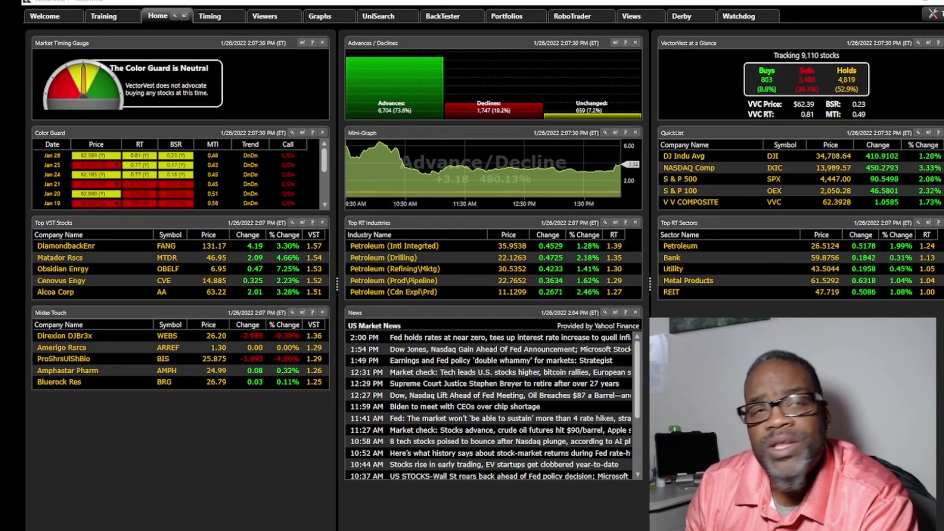
# Load the Good N Cheap search from the Searches - Prudent group in UniSearch and enlarge its parameter list.
pyautogui.moveTo(430, 164)
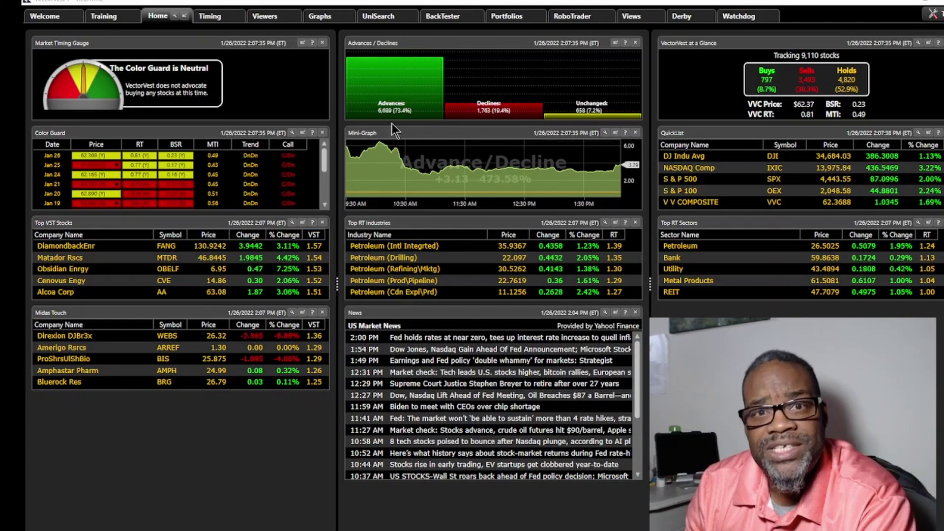
pyautogui.click(396, 17)
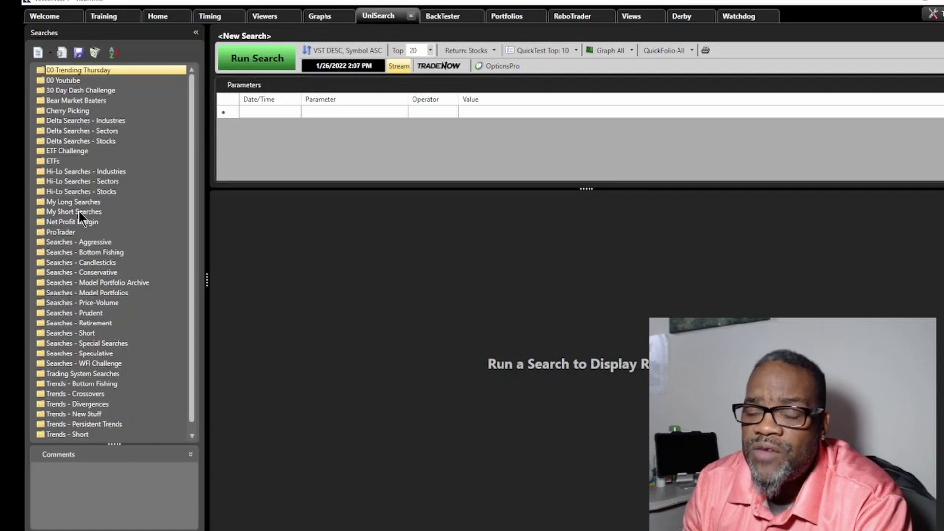
pyautogui.scroll(-1, 81, 205)
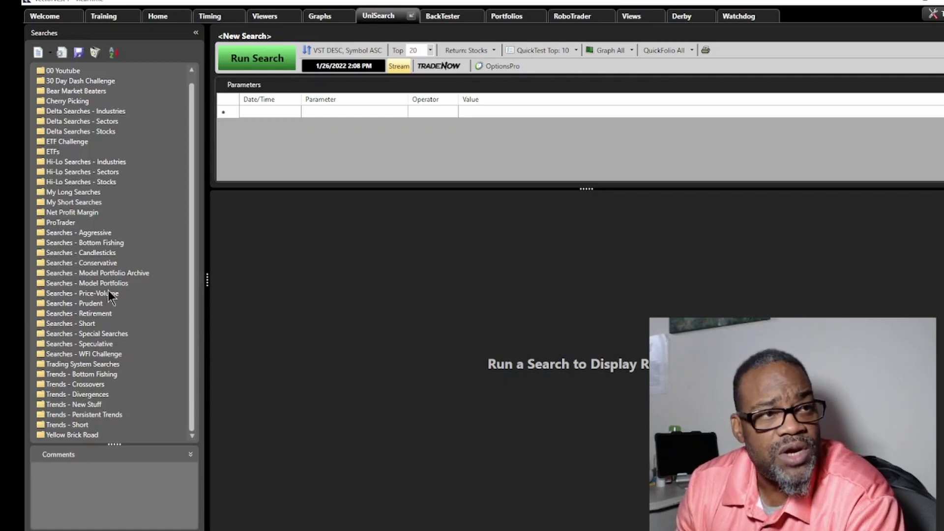
pyautogui.click(71, 304)
pyautogui.scroll(-3, 121, 288)
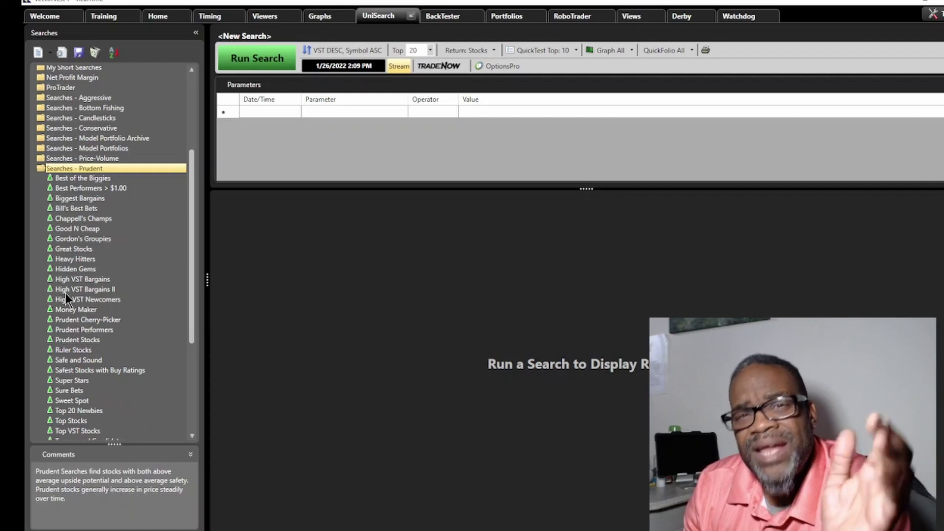
pyautogui.click(77, 229)
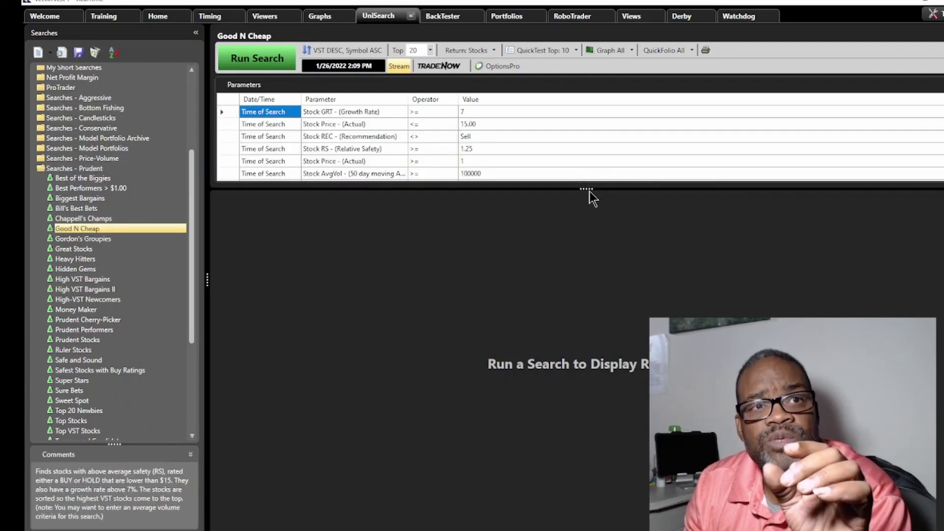
pyautogui.moveTo(588, 190); pyautogui.dragTo(584, 238)
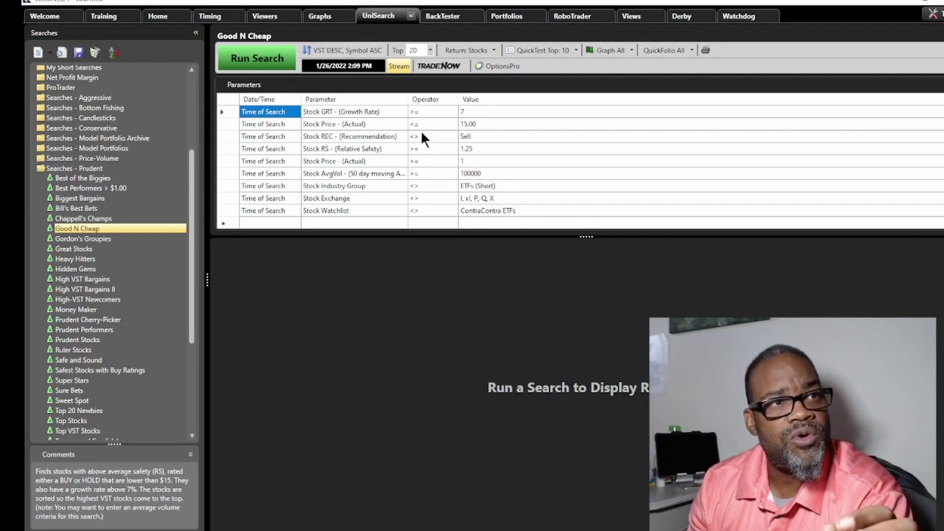
# Inspect the parameter and value choices of the maximum stock price criterion and run the Good N Cheap search.
pyautogui.click(334, 121)
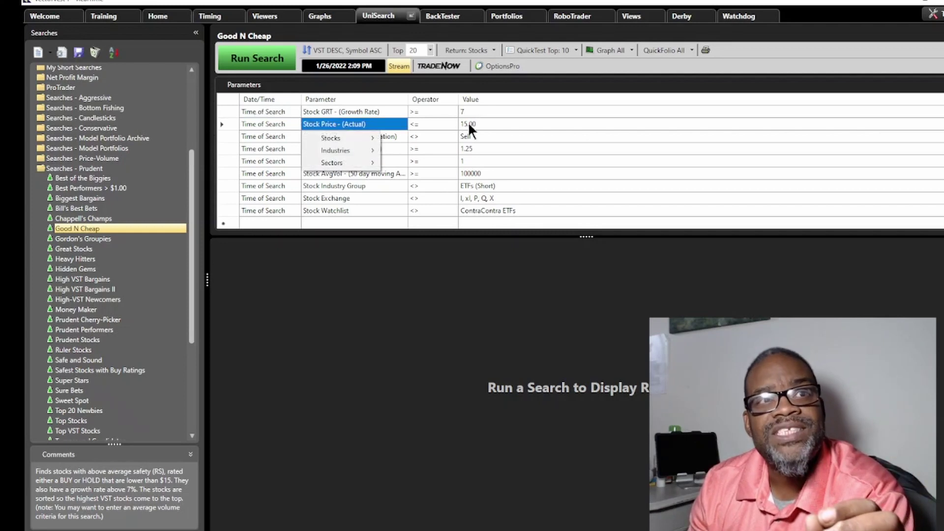
pyautogui.click(491, 123)
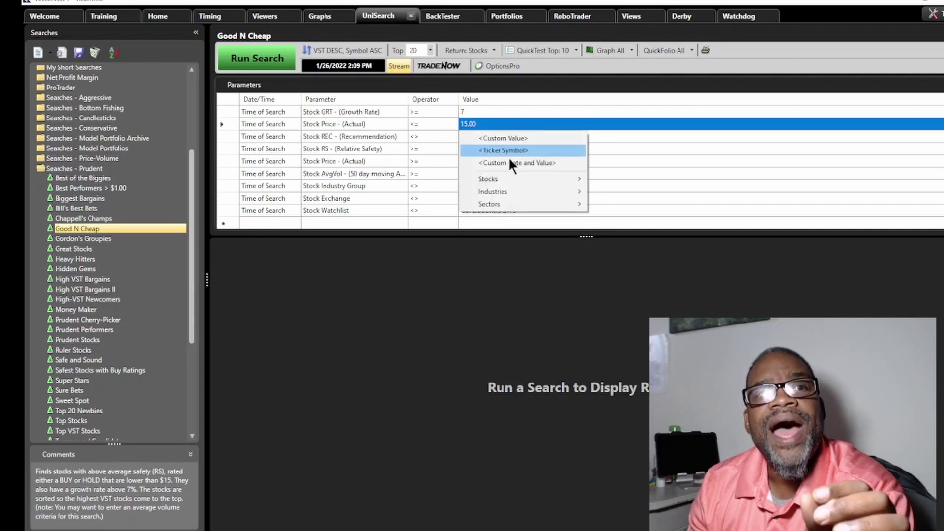
pyautogui.click(561, 290)
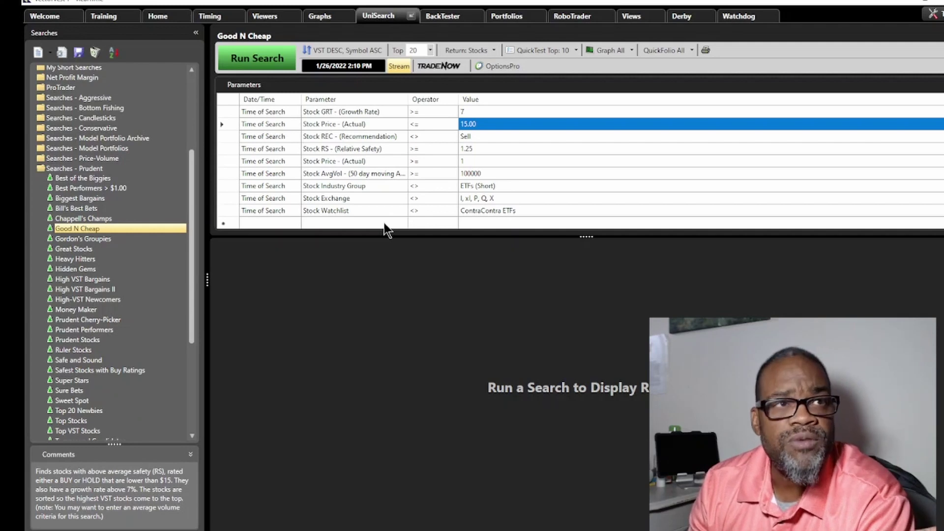
pyautogui.click(276, 66)
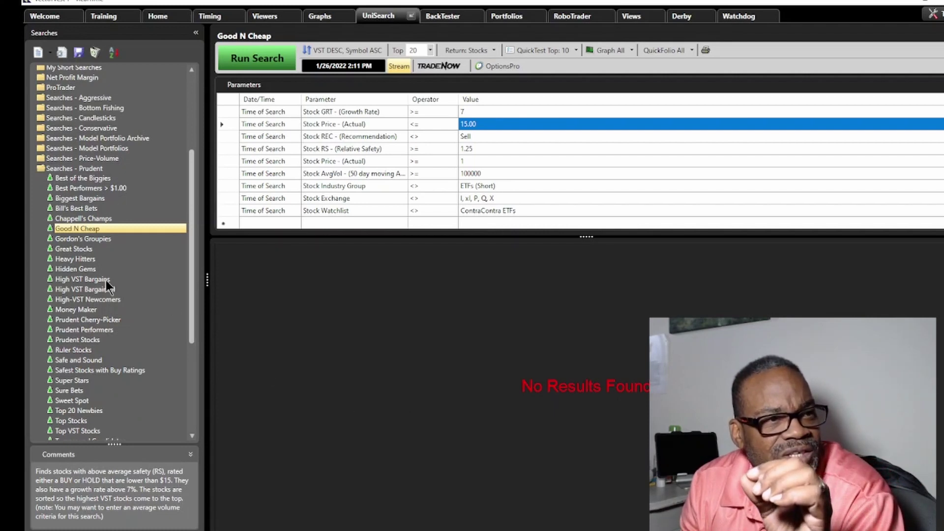
# Run the prudent Top Stocks search with an added Stock Price - (Actual) condition of less than 15.
pyautogui.scroll(-2, 104, 284)
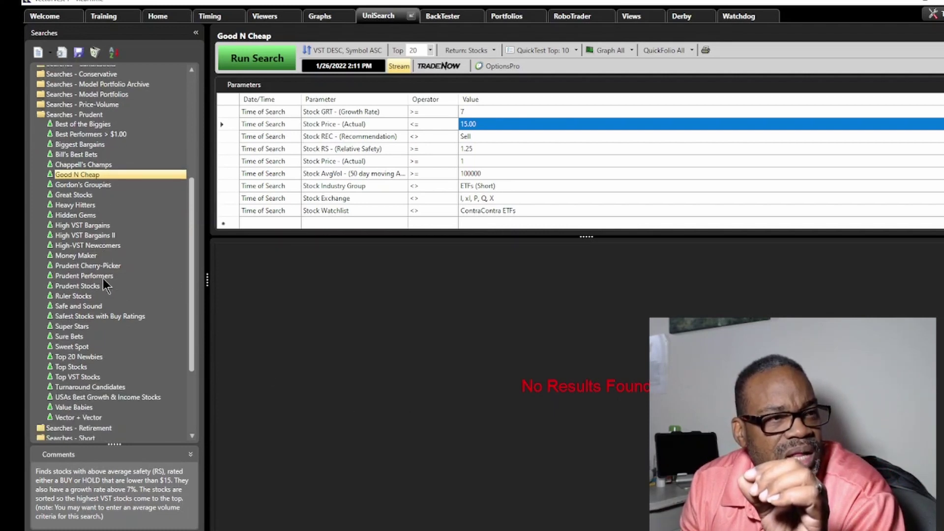
pyautogui.doubleClick(75, 367)
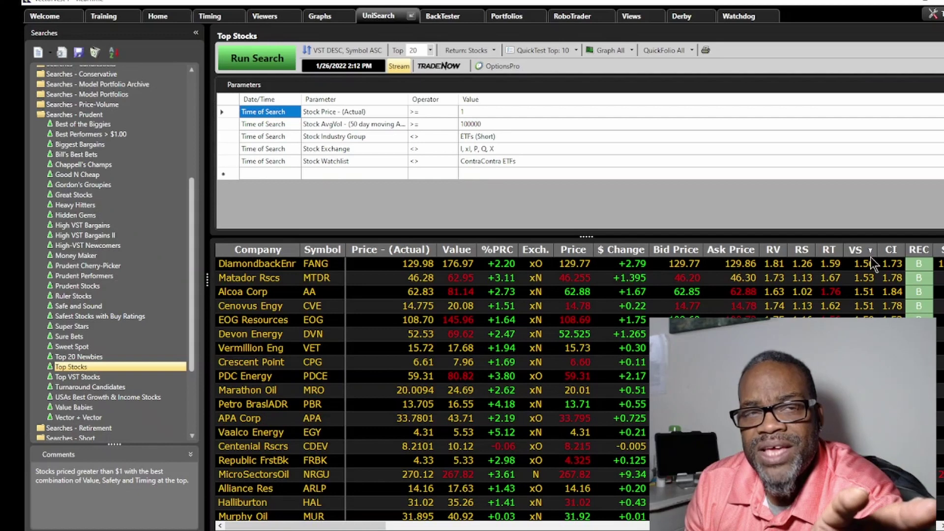
pyautogui.click(325, 174)
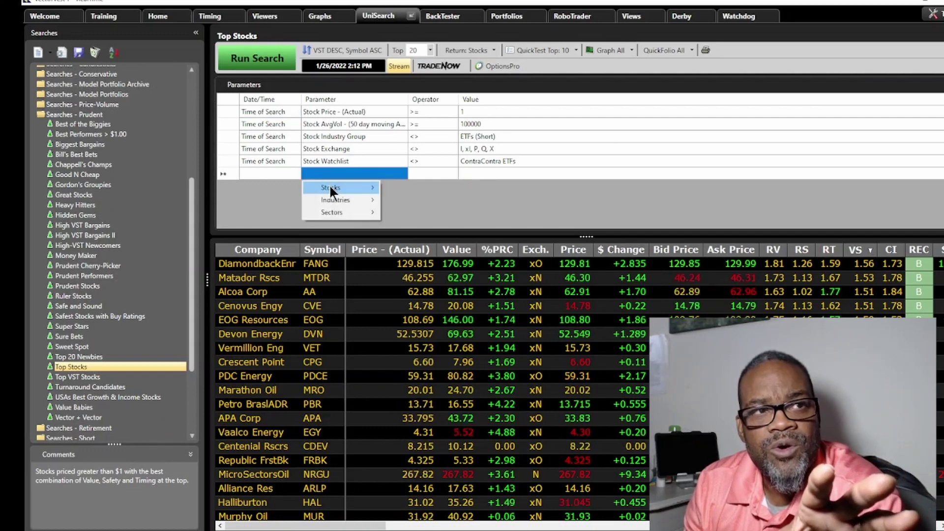
pyautogui.moveTo(329, 185)
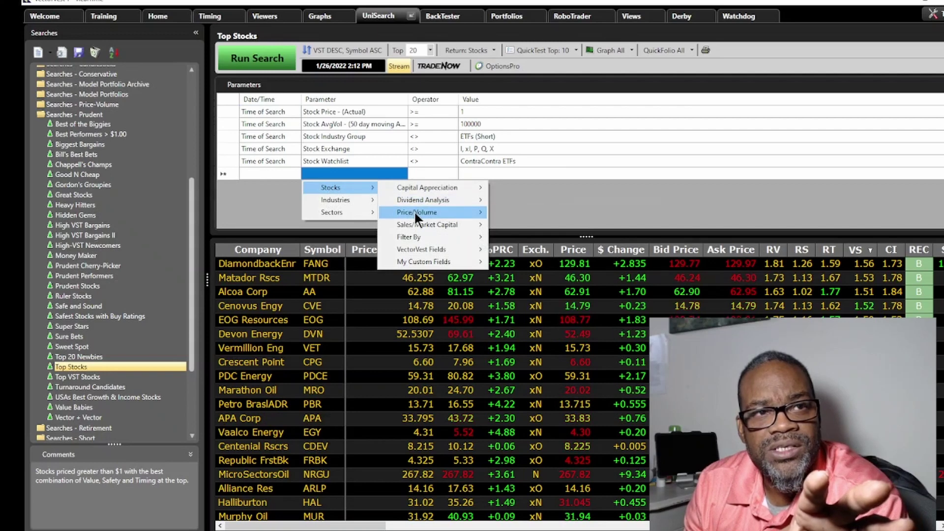
pyautogui.moveTo(414, 211)
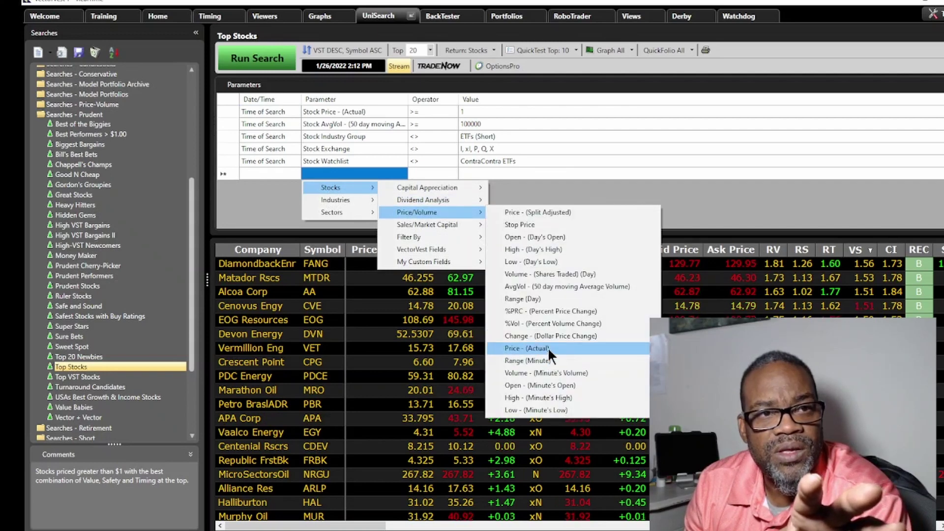
pyautogui.click(548, 348)
pyautogui.click(421, 176)
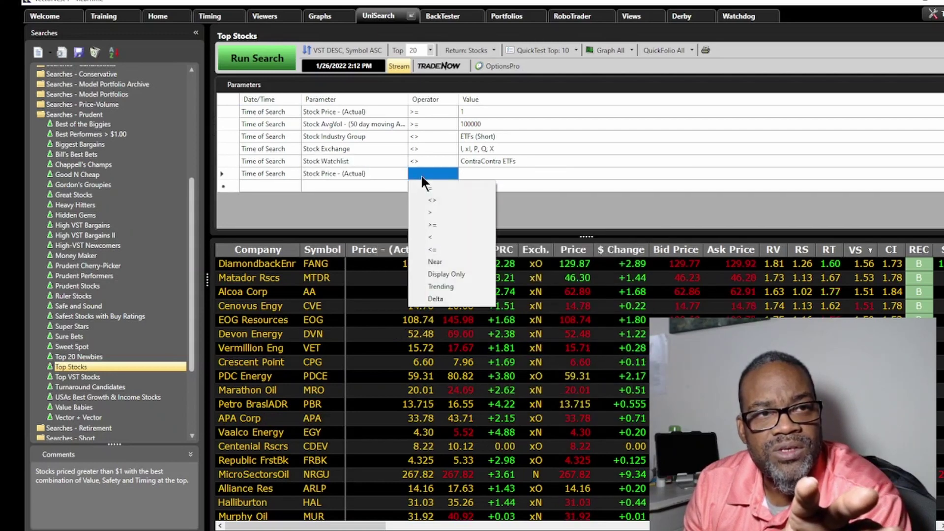
pyautogui.click(444, 235)
pyautogui.click(474, 174)
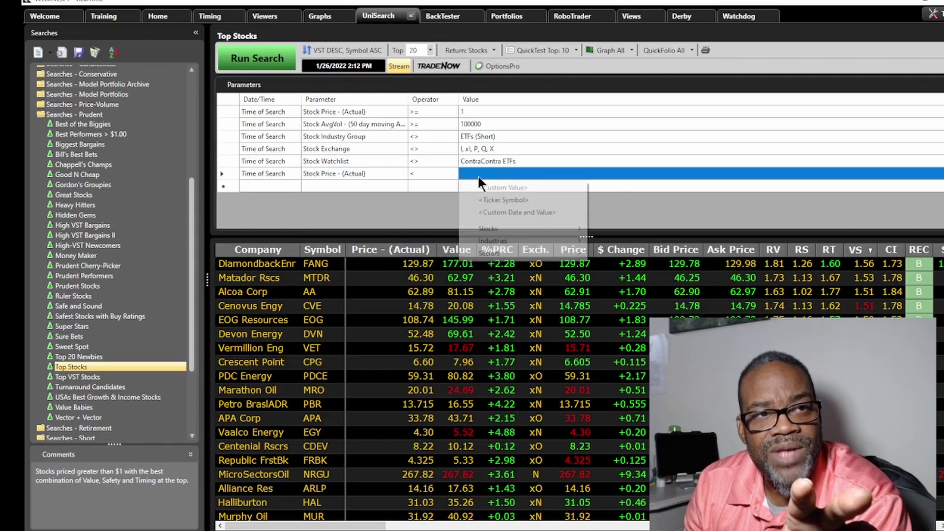
pyautogui.write('15')
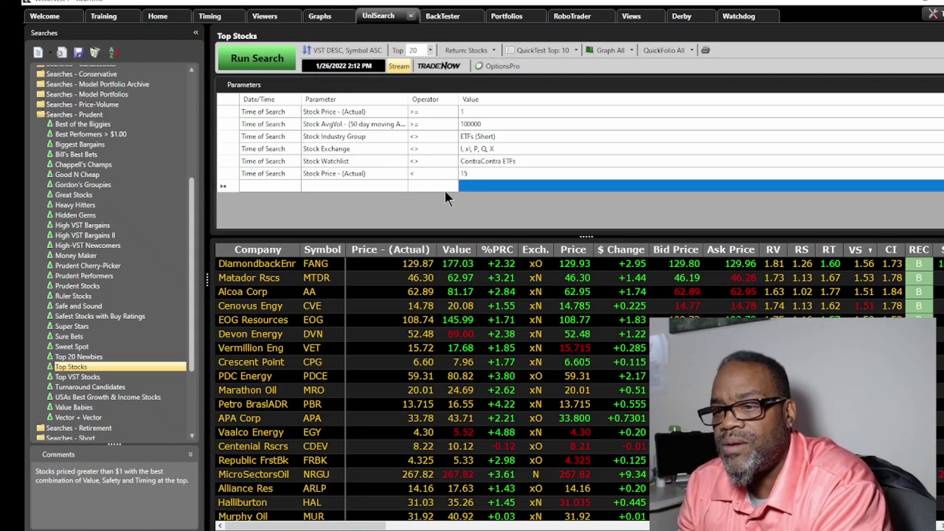
pyautogui.press('Return')
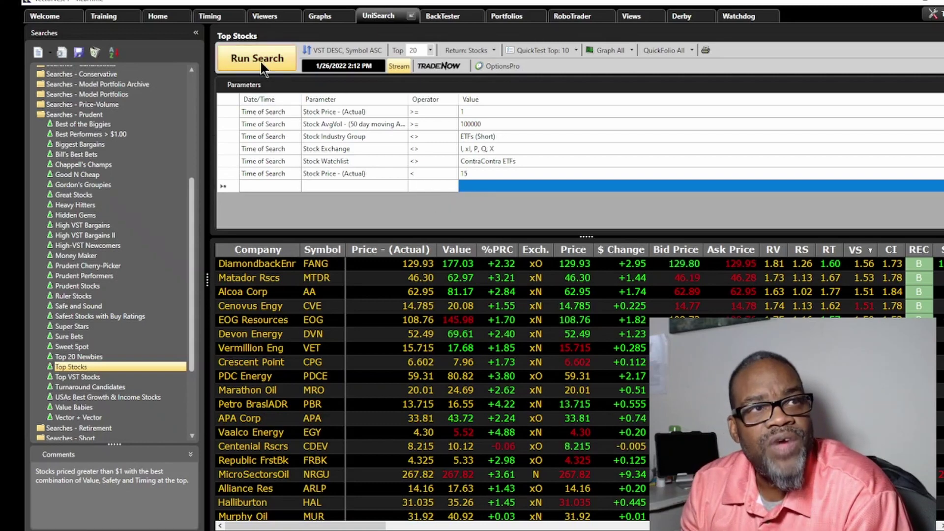
pyautogui.click(261, 62)
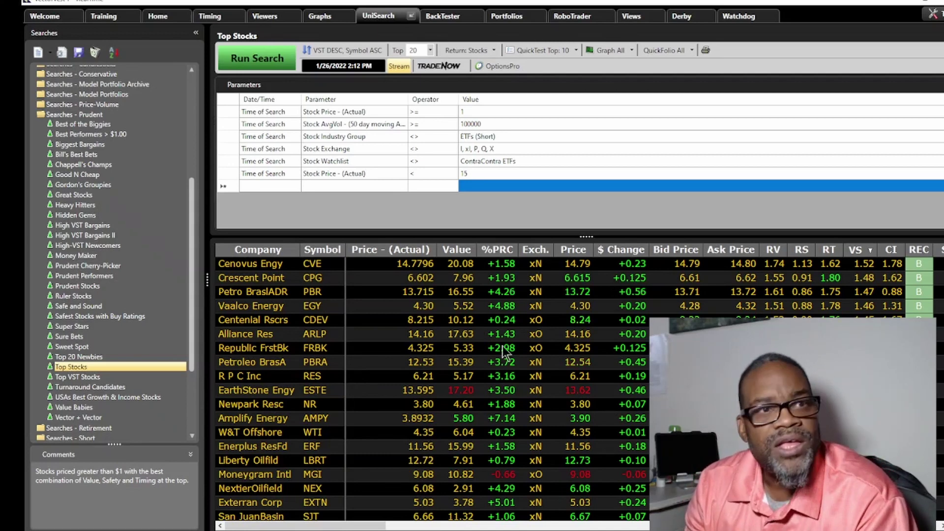
# Open the stock graph for the results Cenovus Engy through W&T Offshore, shift its window, and switch it to End of Day.
pyautogui.click(483, 261)
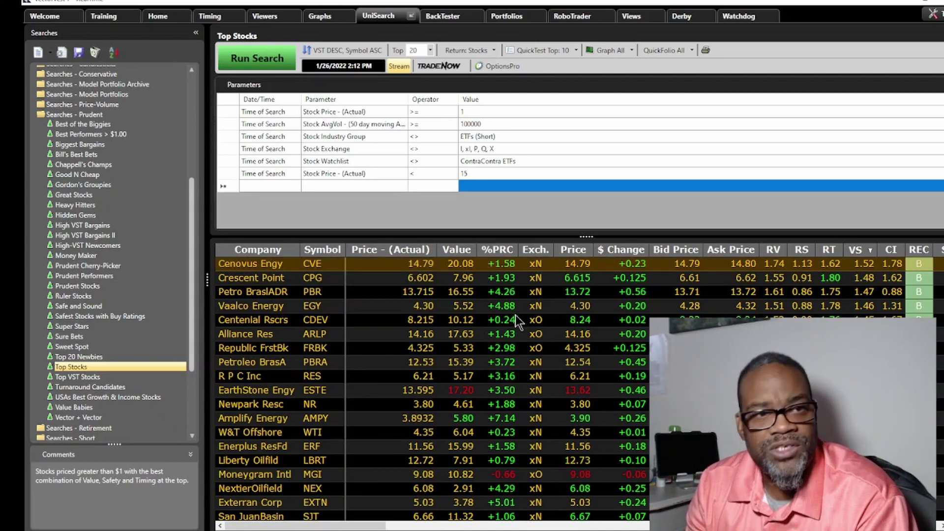
pyautogui.keyDown('shift'); pyautogui.click(438, 432); pyautogui.keyUp('shift')
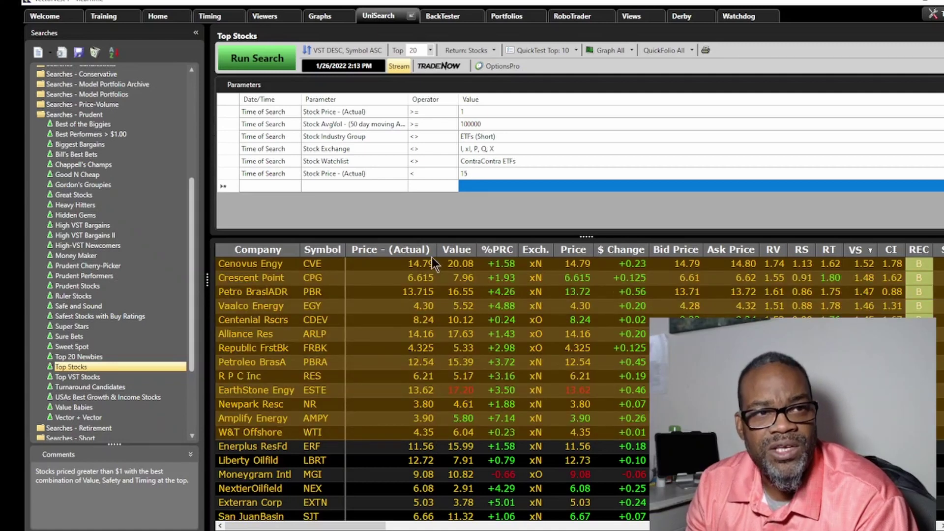
pyautogui.rightClick(508, 328)
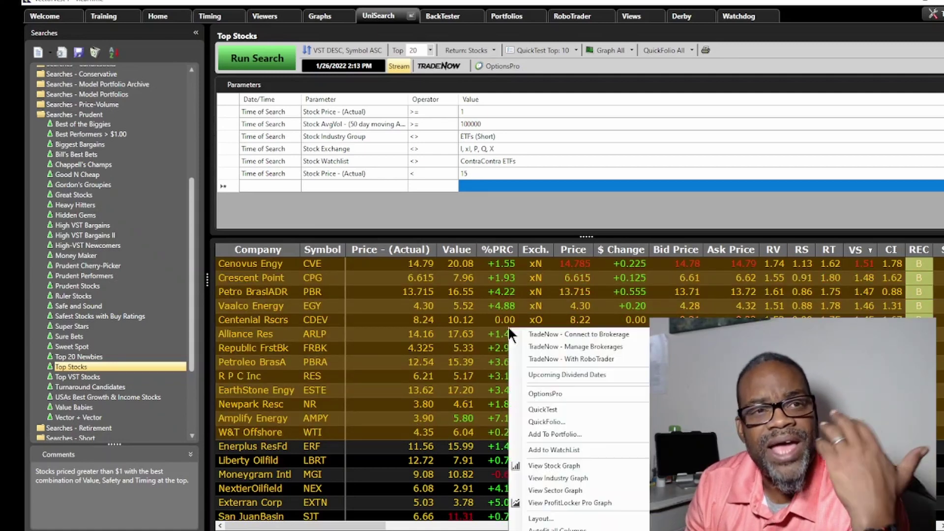
pyautogui.click(565, 465)
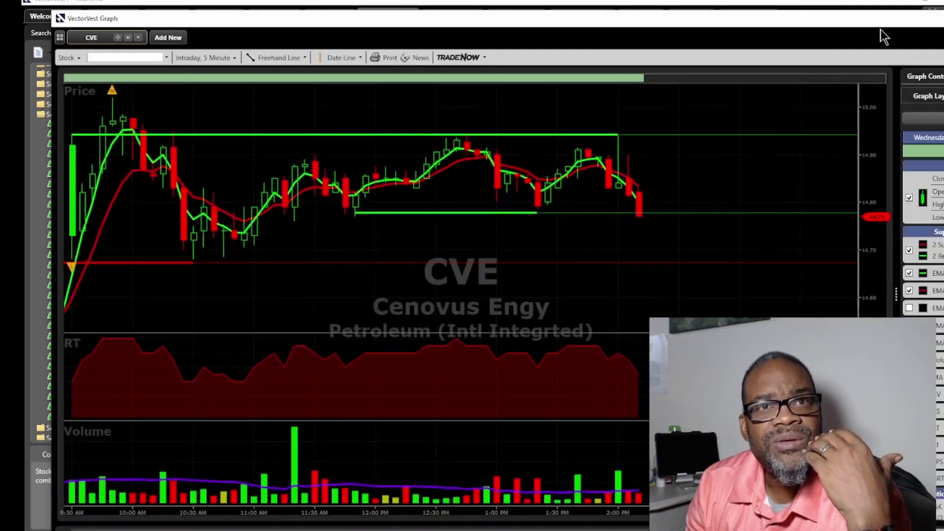
pyautogui.moveTo(880, 20); pyautogui.dragTo(744, 15)
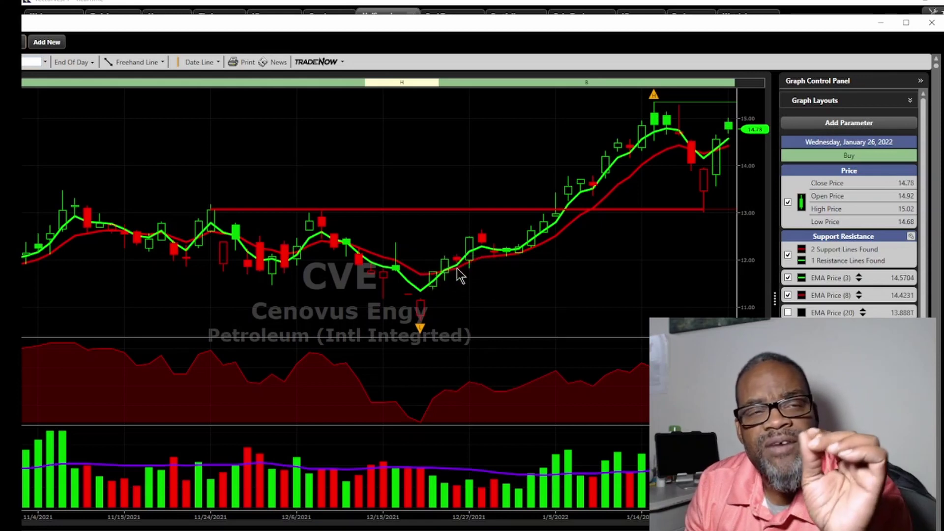
# Examine the exponential moving average periods that can be added to the CVE price plot.
pyautogui.moveTo(460, 275)
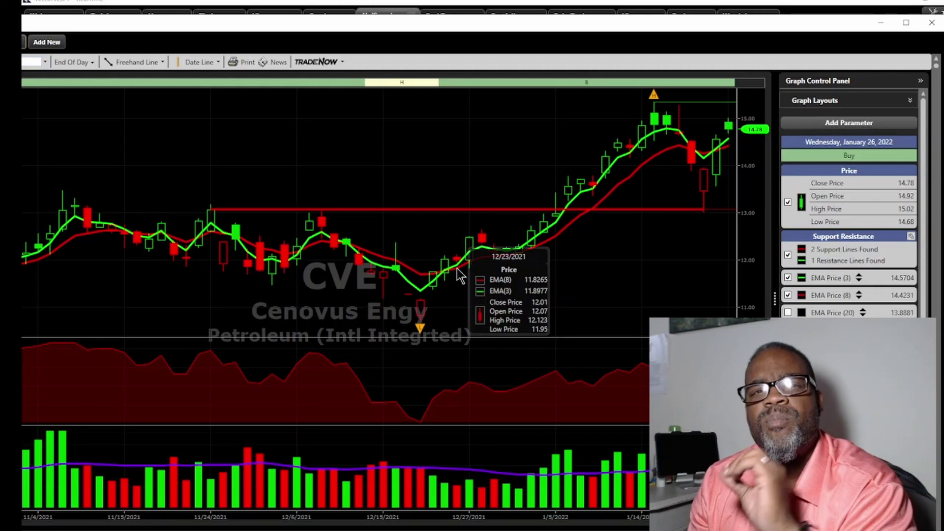
pyautogui.rightClick(862, 199)
pyautogui.moveTo(831, 262)
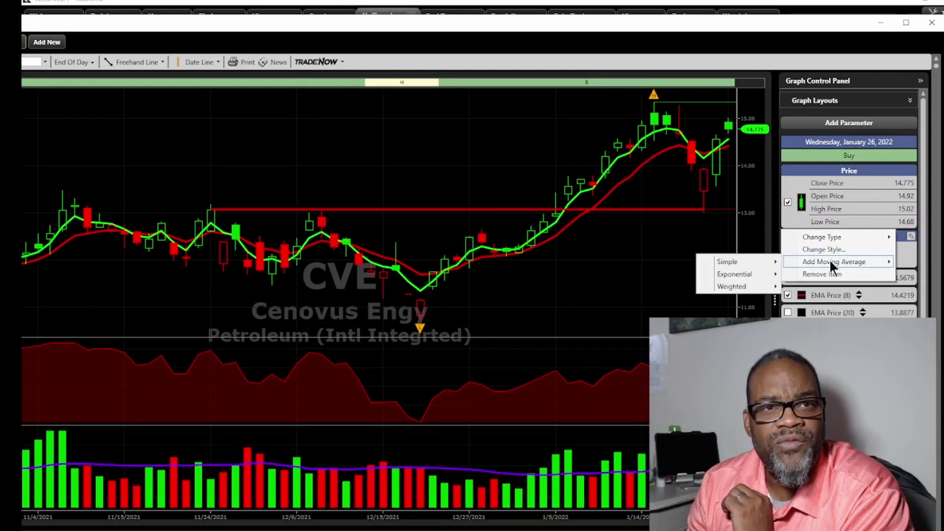
pyautogui.moveTo(752, 276)
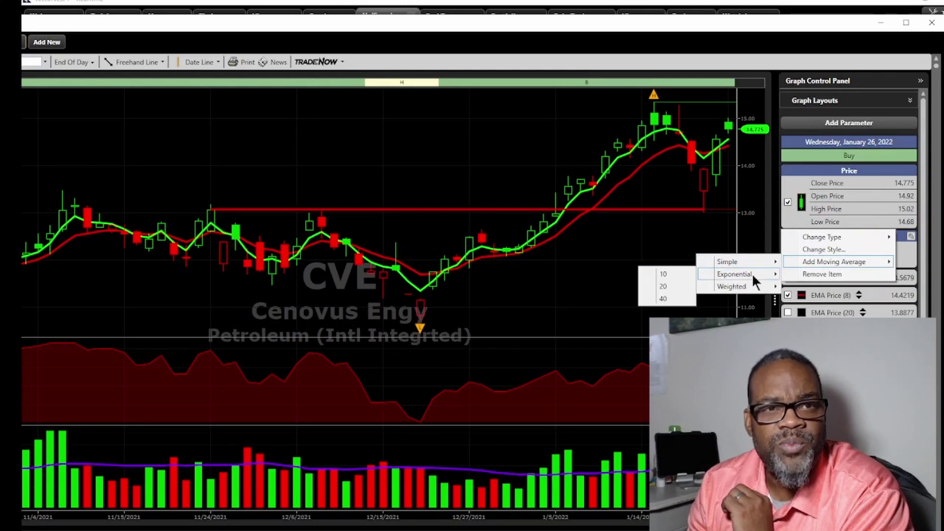
pyautogui.click(671, 285)
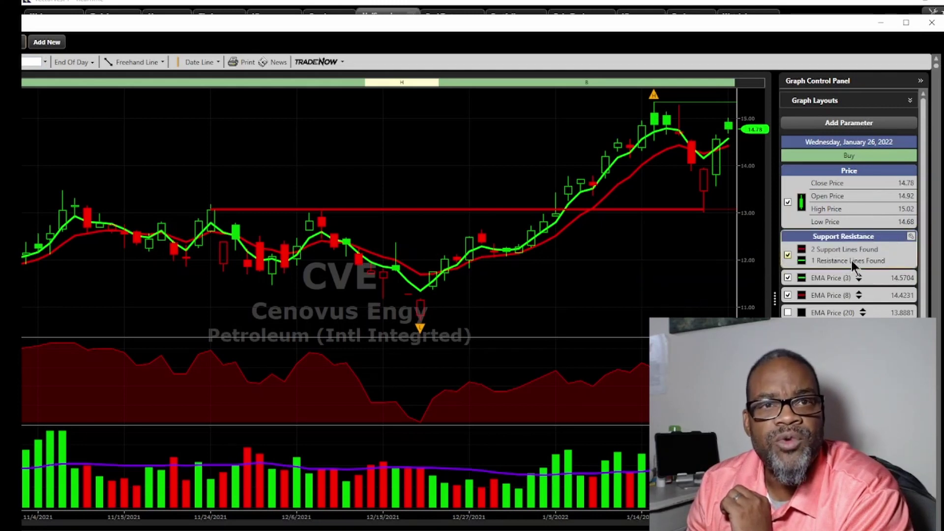
pyautogui.rightClick(841, 205)
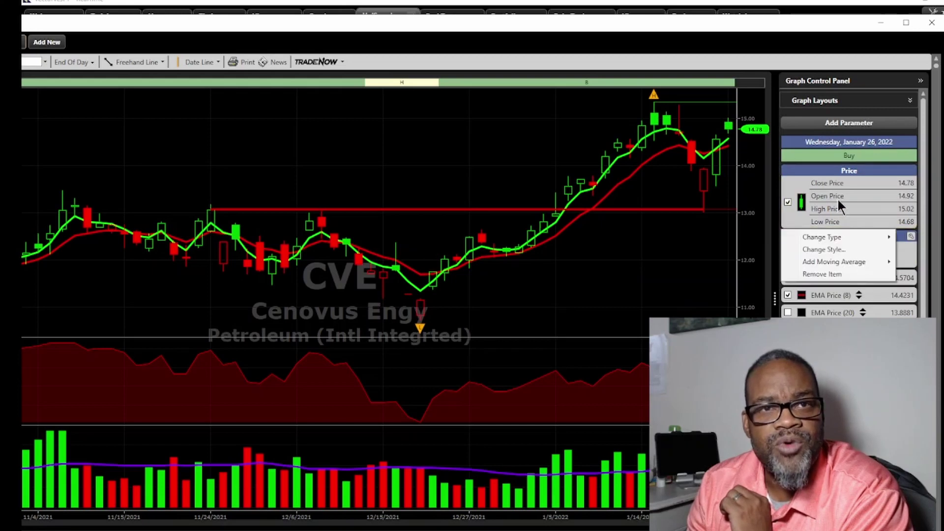
pyautogui.moveTo(826, 263)
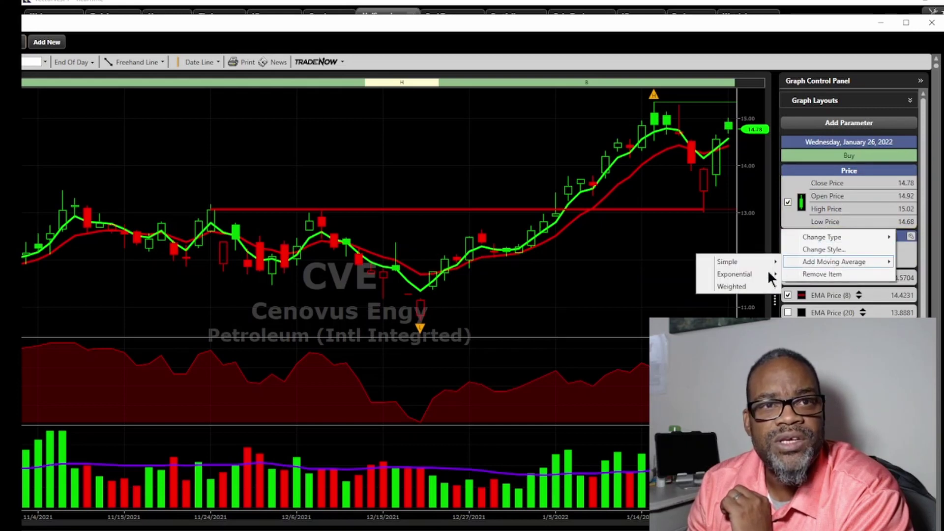
pyautogui.moveTo(745, 274)
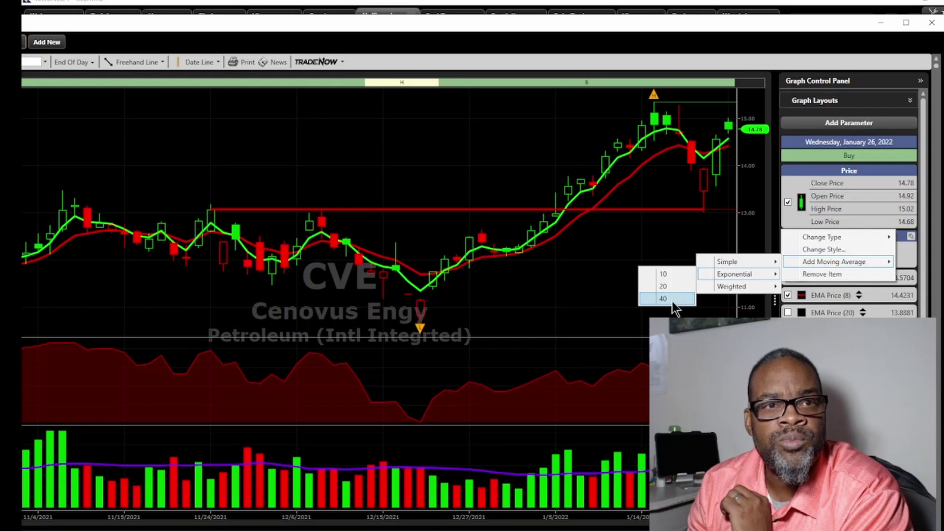
pyautogui.click(680, 289)
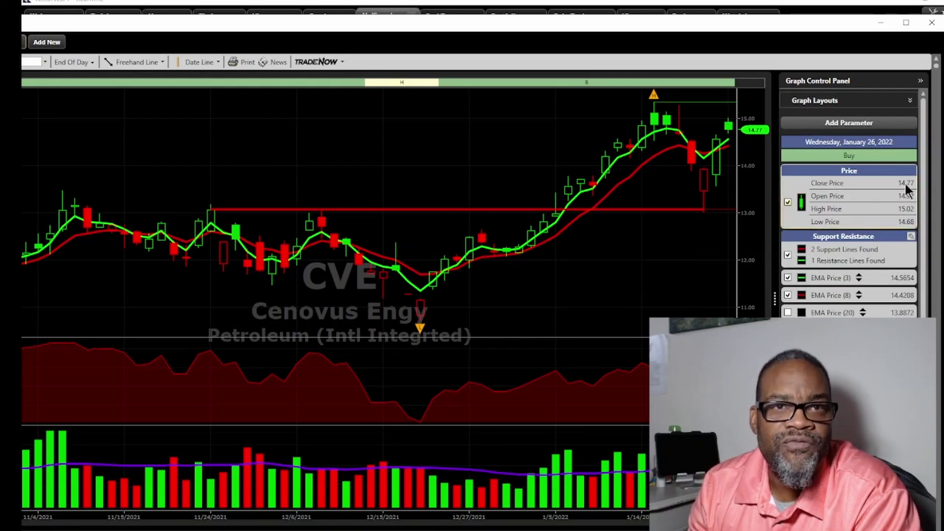
# Hide the EMA Price (3) and EMA Price (8) lines on the CVE chart.
pyautogui.scroll(-2, 809, 235)
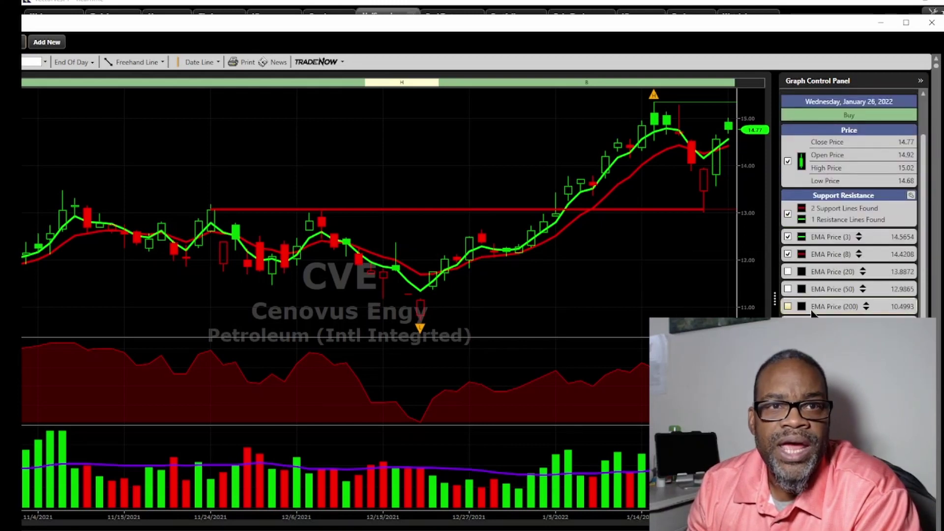
pyautogui.click(787, 236)
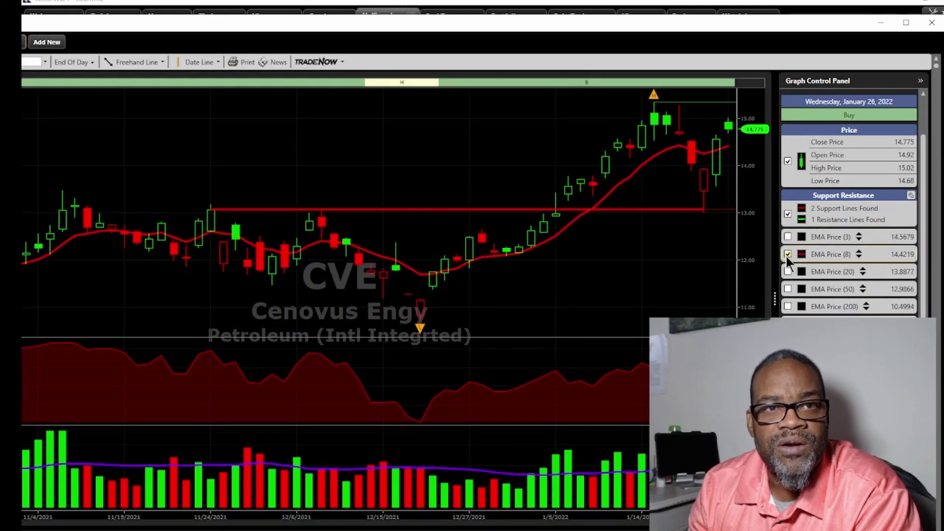
pyautogui.click(788, 255)
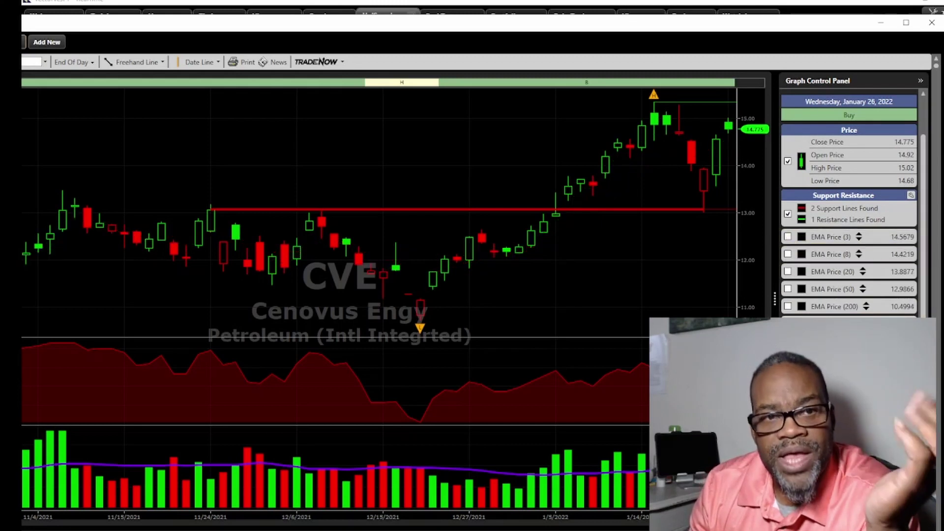